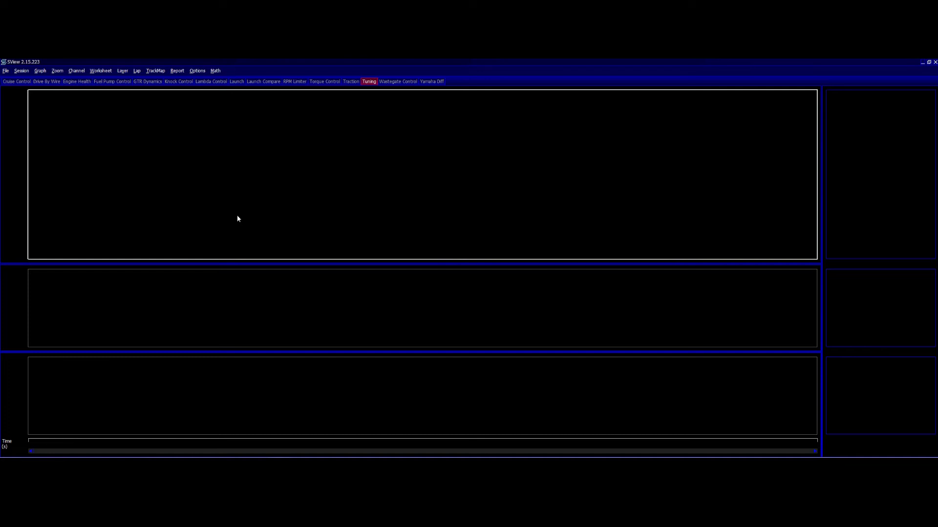
pyautogui.hotkey('alt', 'f')
pyautogui.press('Right')
pyautogui.press('Return')
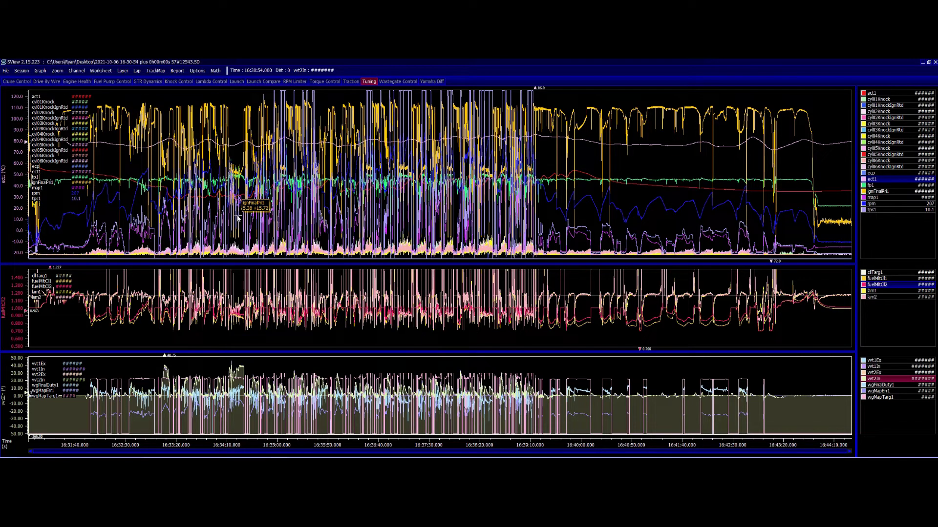
# Search the channel list for GPS channels, then close it without adding any
pyautogui.write('c')
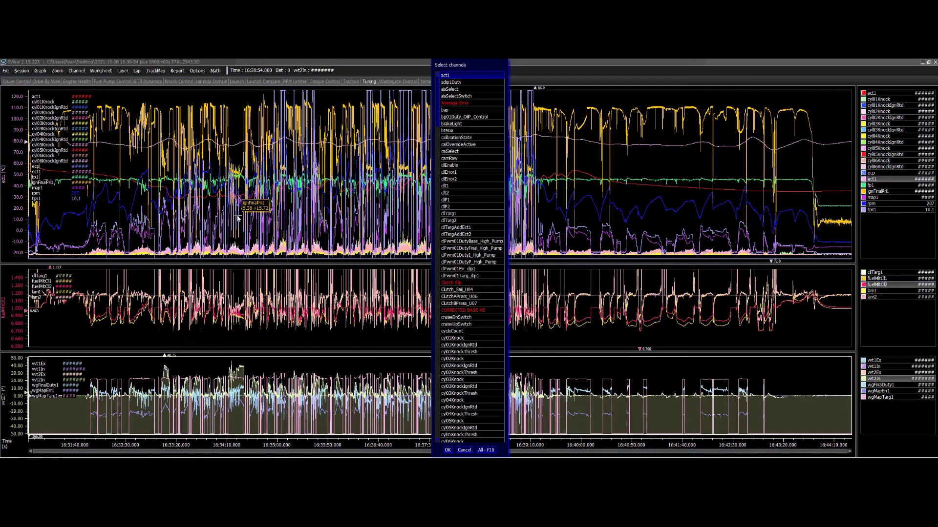
pyautogui.write('gos')
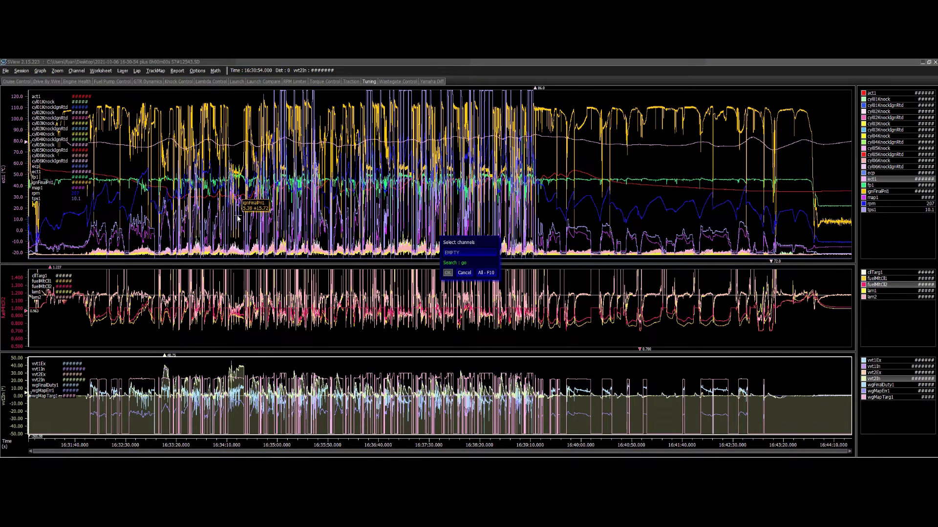
pyautogui.press('BackSpace')
pyautogui.write('ps')
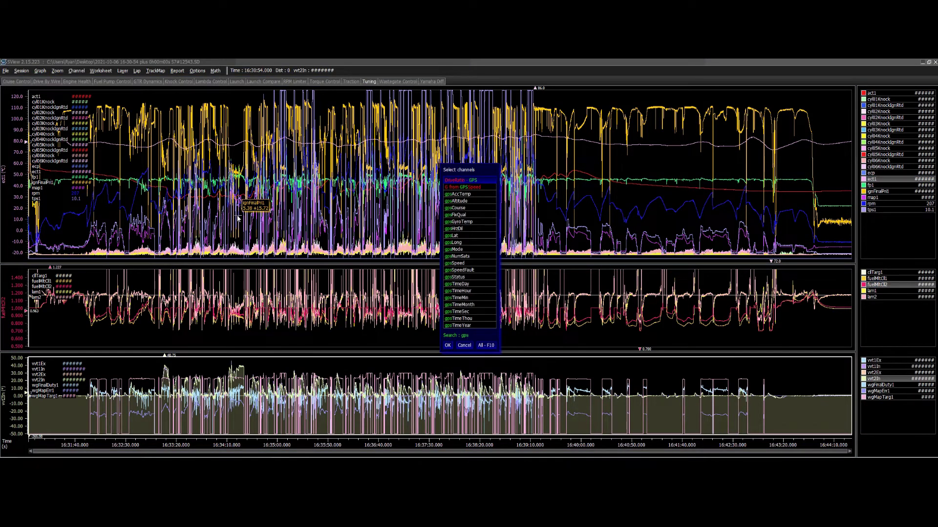
pyautogui.press('Down')
pyautogui.press('Down')
pyautogui.press('Down')
pyautogui.press('Down')
pyautogui.press('Down')
pyautogui.press('Down')
pyautogui.press('Down')
pyautogui.press('Down')
pyautogui.press('Down')
pyautogui.press('Down')
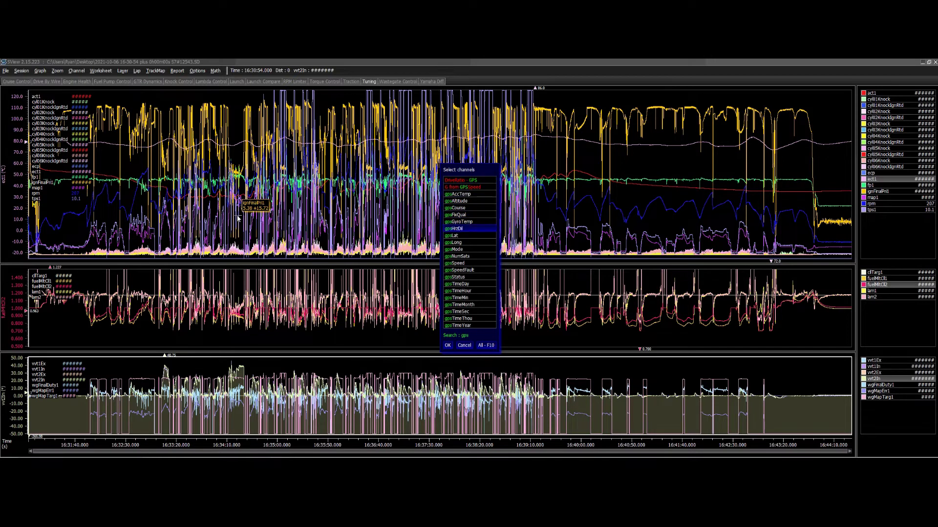
pyautogui.press('Down')
pyautogui.press('Down')
pyautogui.press('Down')
pyautogui.press('Down')
pyautogui.press('Down')
pyautogui.press('Down')
pyautogui.press('Down')
pyautogui.press('Down')
pyautogui.press('Down')
pyautogui.press('Down')
pyautogui.press('Down')
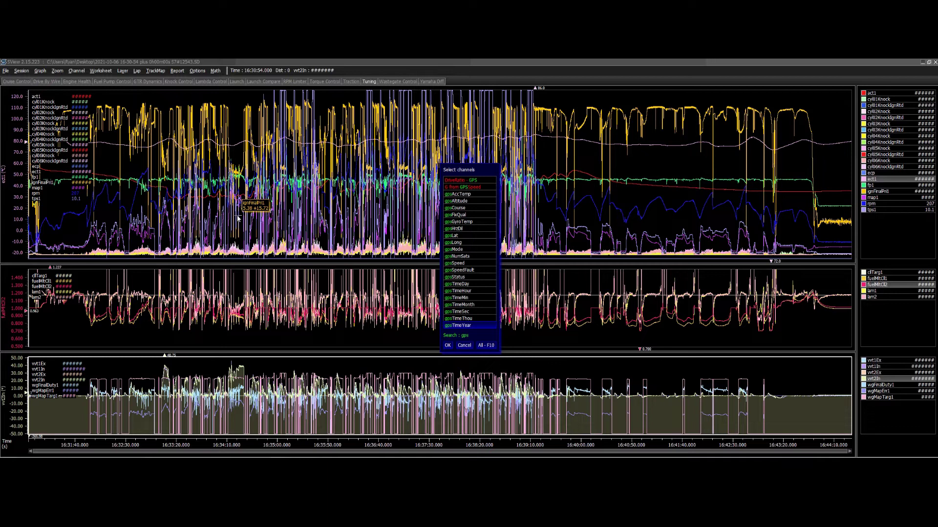
pyautogui.press('Escape')
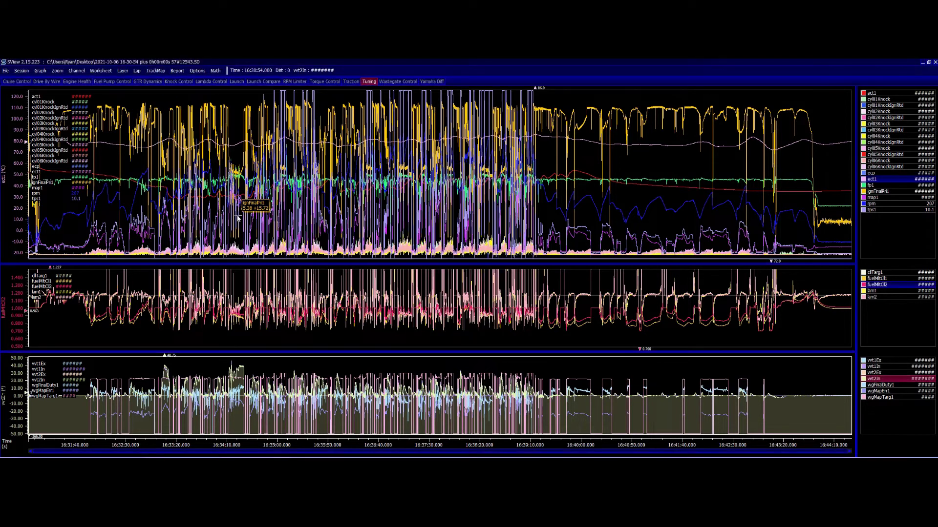
pyautogui.hotkey('alt', 't')
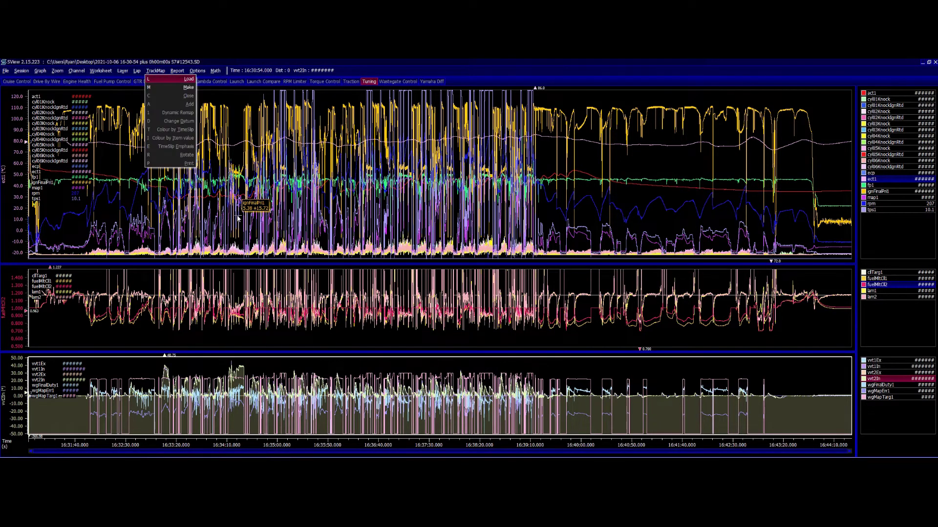
# Start the Trackmap Creation dialog on its GPS (Latitude/Longitude) tab
pyautogui.click(180, 90)
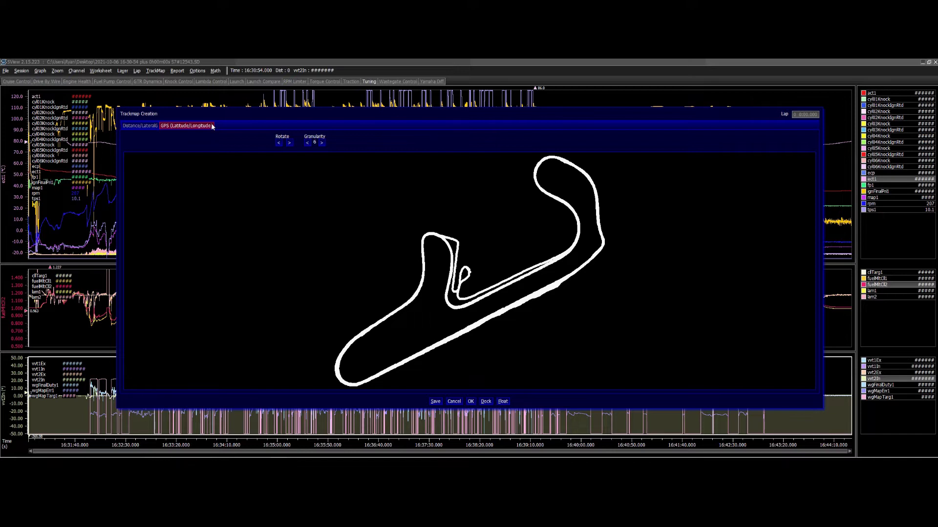
# Add a start/finish beacon line across the lower straight of the track outline
pyautogui.rightClick(489, 262)
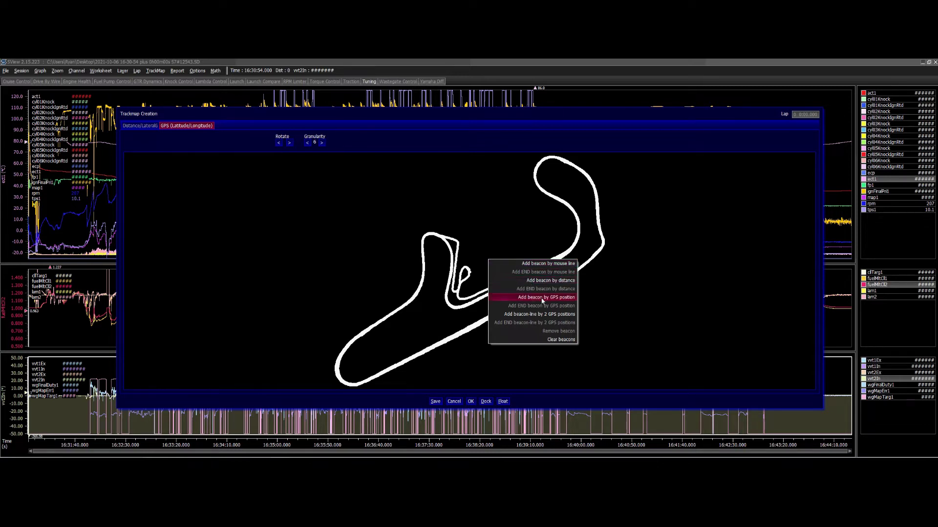
pyautogui.click(563, 265)
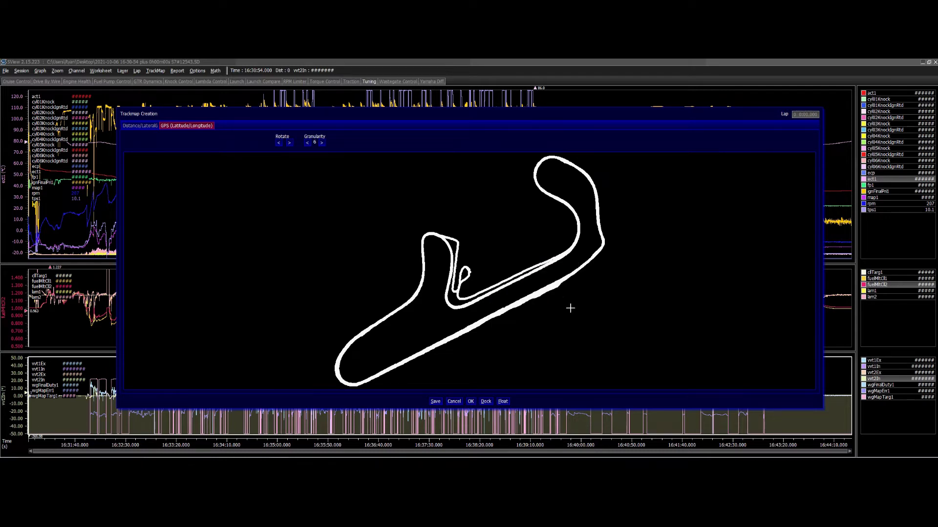
pyautogui.click(475, 297)
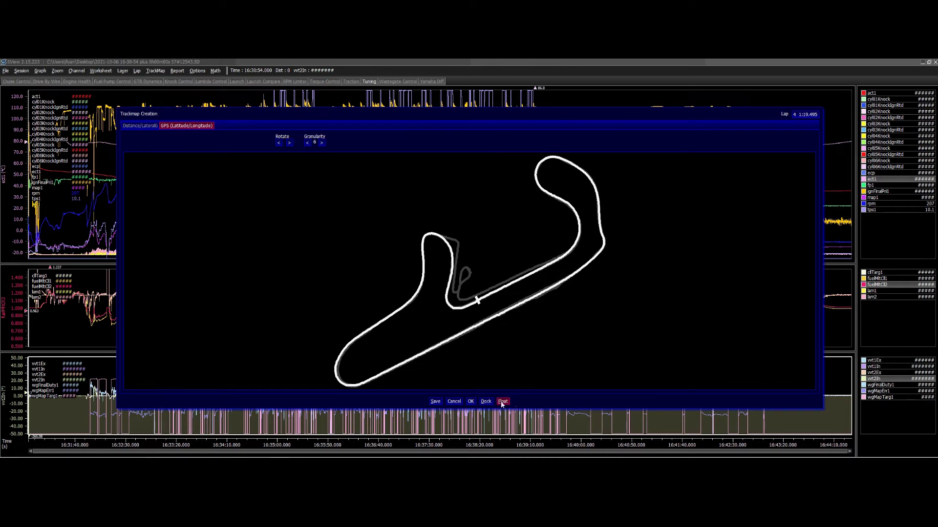
pyautogui.moveTo(456, 113)
pyautogui.mouseDown()
pyautogui.moveTo(483, 107)
pyautogui.moveTo(440, 106)
pyautogui.mouseUp()
# Dock the track map beside the graphs and set the time cursor in the top graph
pyautogui.click(470, 395)
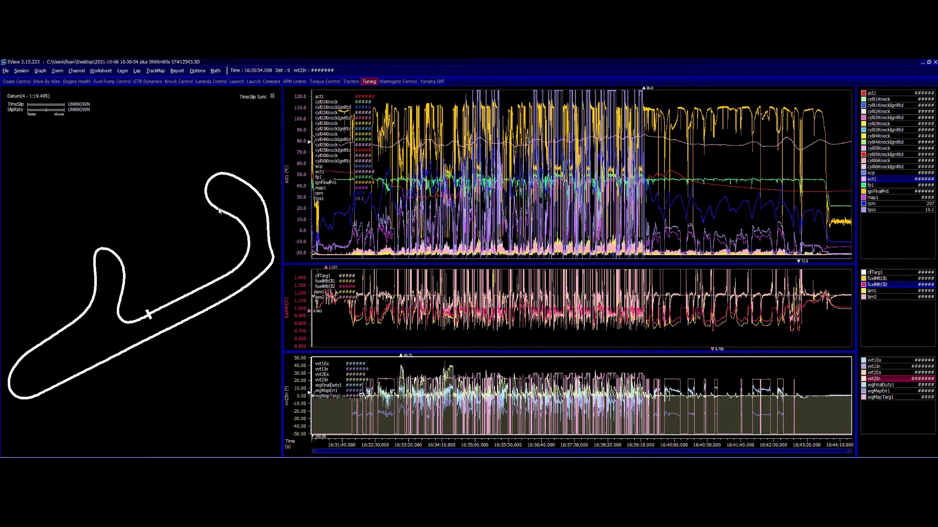
pyautogui.click(465, 200)
pyautogui.moveTo(467, 200); pyautogui.dragTo(549, 192)
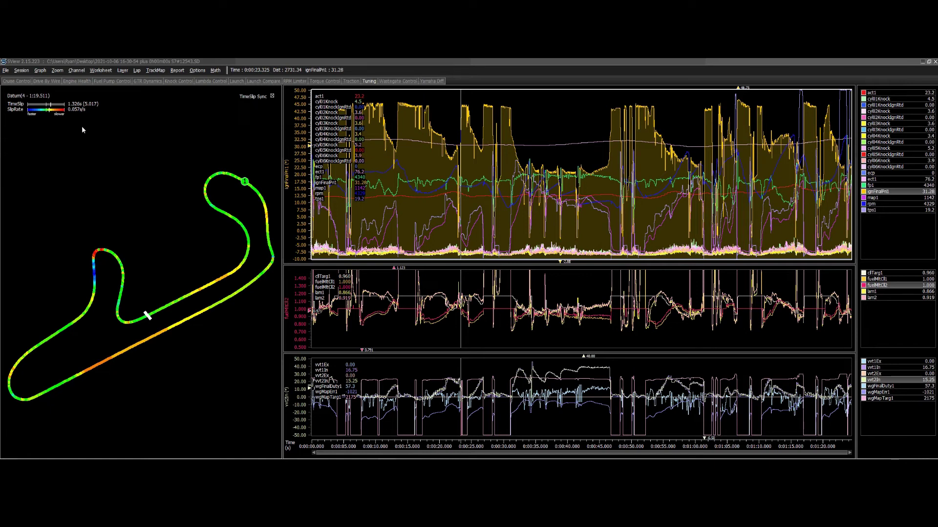
# Show only the datum lap 4, then display lap 3 against it
pyautogui.click(156, 71)
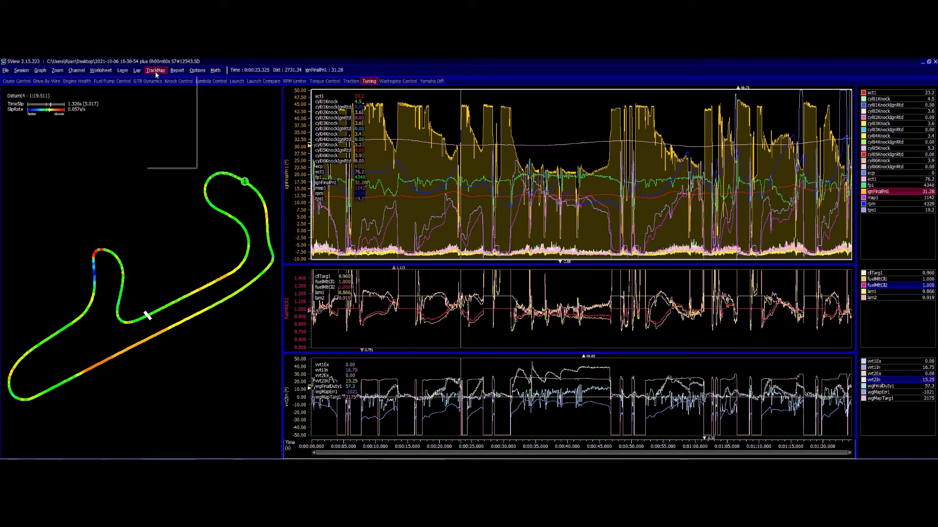
pyautogui.moveTo(141, 72)
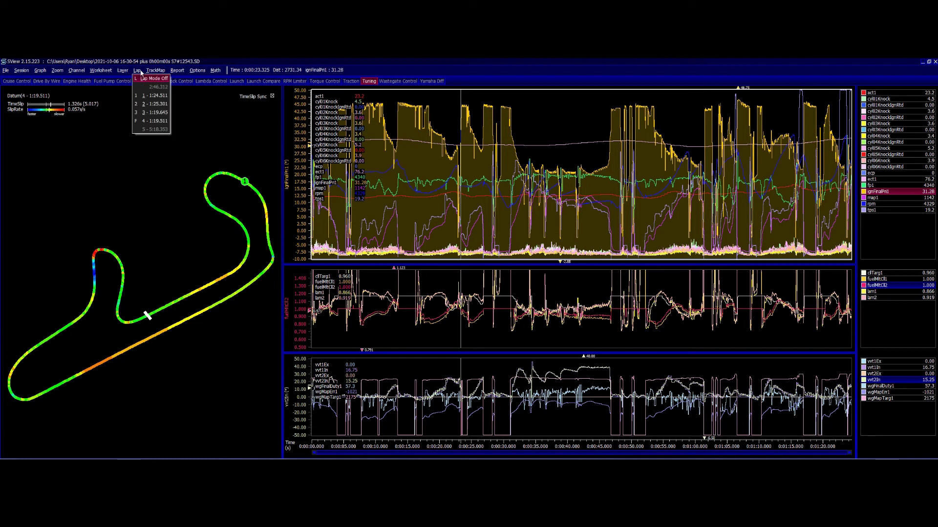
pyautogui.click(144, 122)
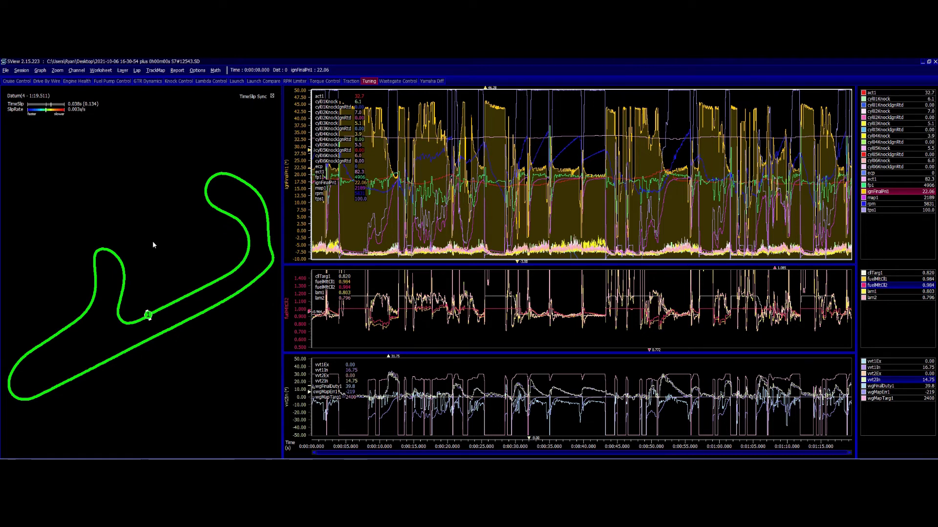
pyautogui.click(137, 70)
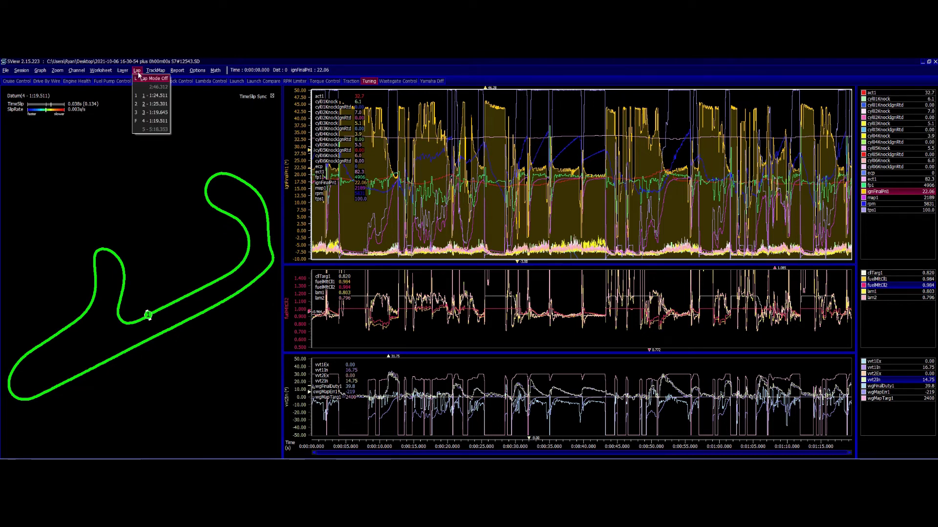
pyautogui.click(159, 113)
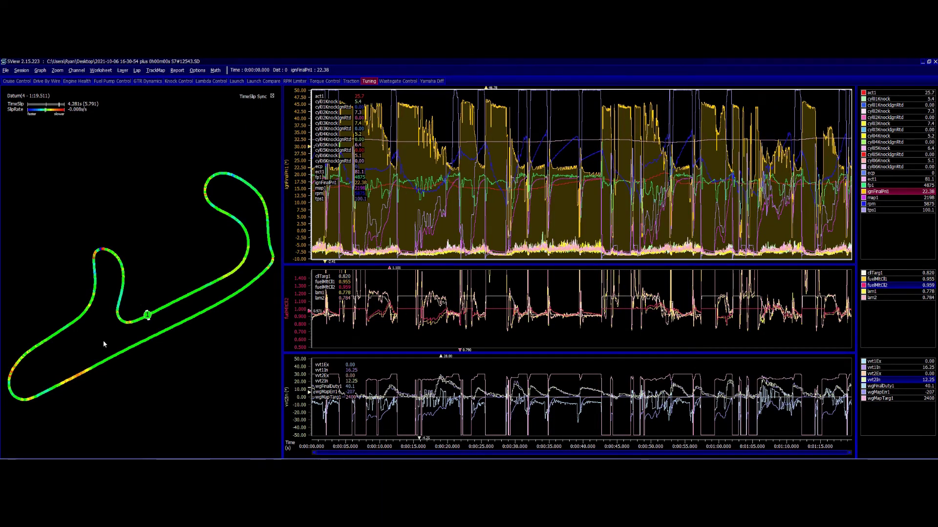
# Move the data cursor to about 44.5 s on the track map
pyautogui.click(87, 371)
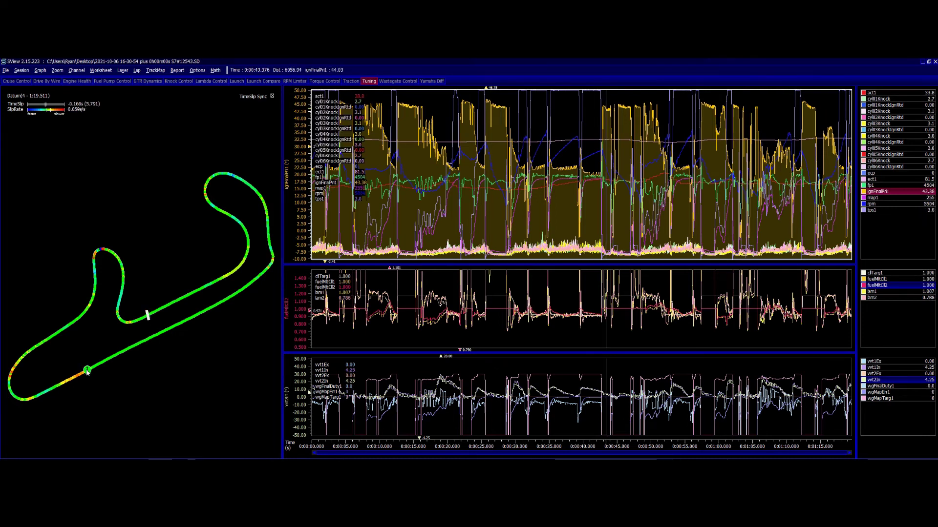
pyautogui.click(87, 372)
pyautogui.moveTo(87, 371); pyautogui.dragTo(68, 384)
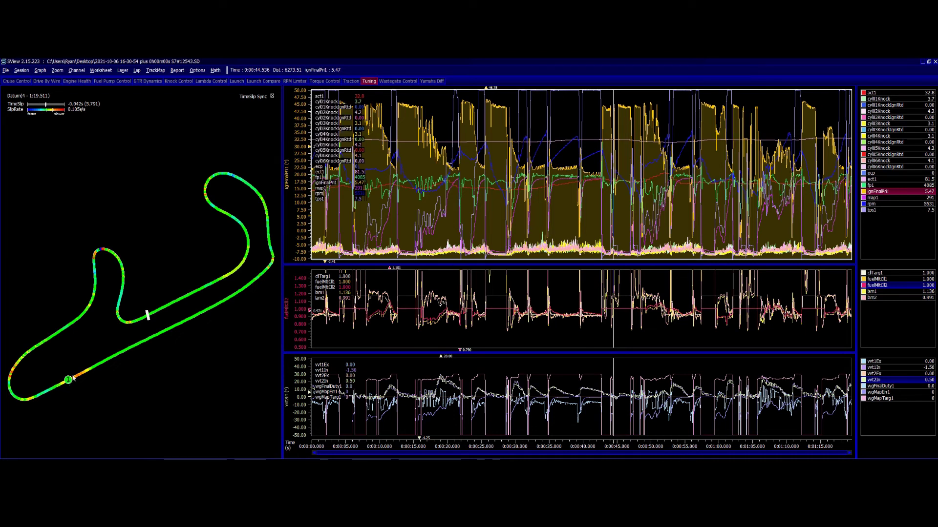
pyautogui.click(155, 71)
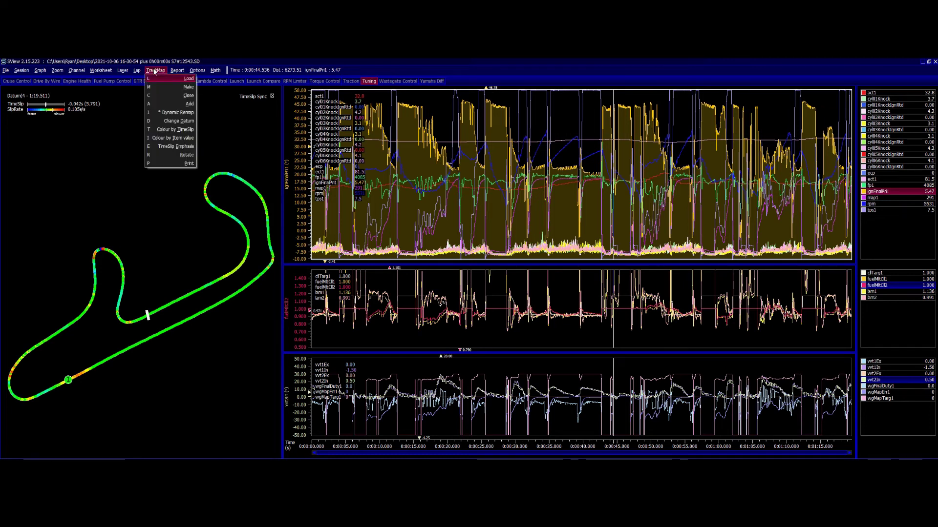
pyautogui.click(185, 139)
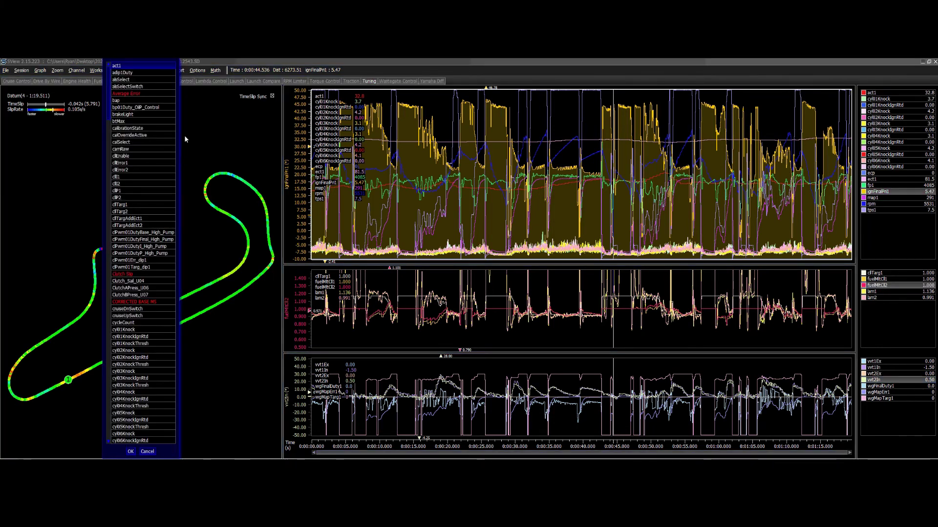
# Colour the track map by act1 and drag the cursor to 0:00:38.336
pyautogui.write('act')
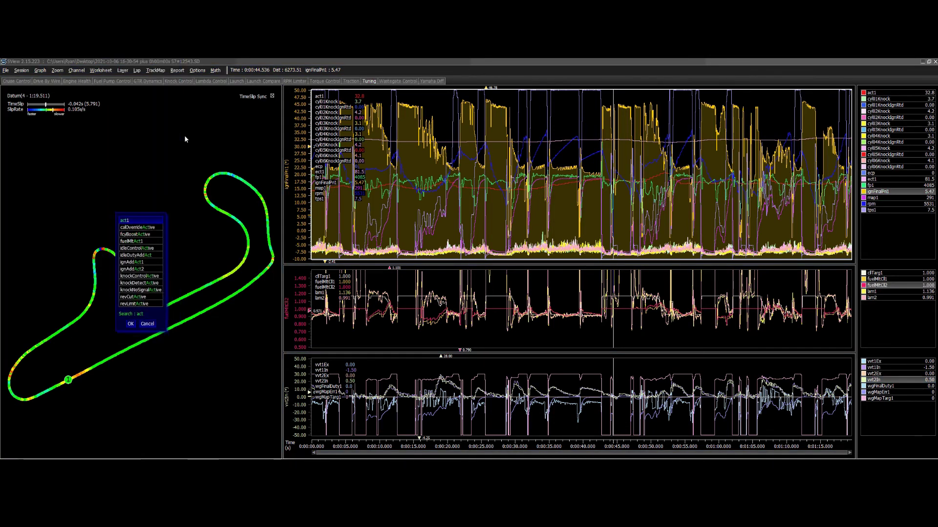
pyautogui.press('Return')
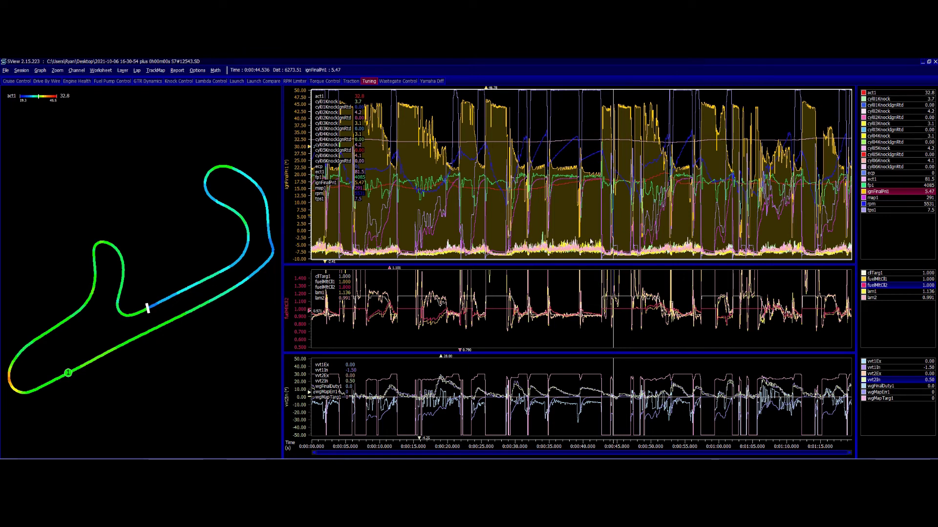
pyautogui.moveTo(68, 376); pyautogui.dragTo(13, 385)
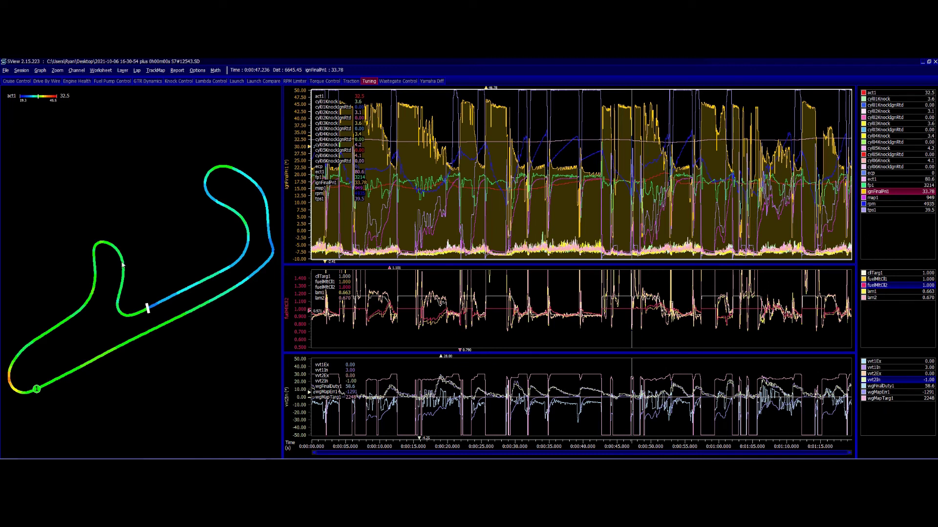
pyautogui.moveTo(64, 382); pyautogui.dragTo(180, 308)
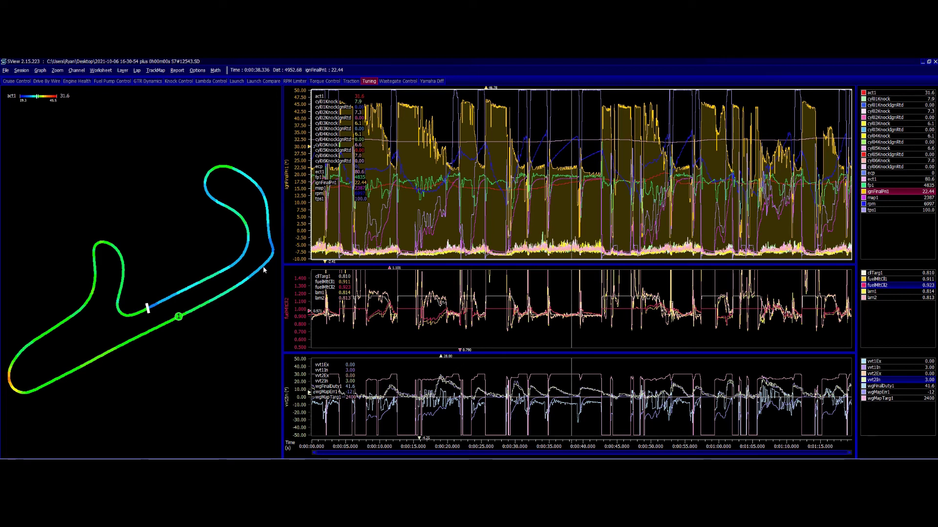
pyautogui.click(137, 71)
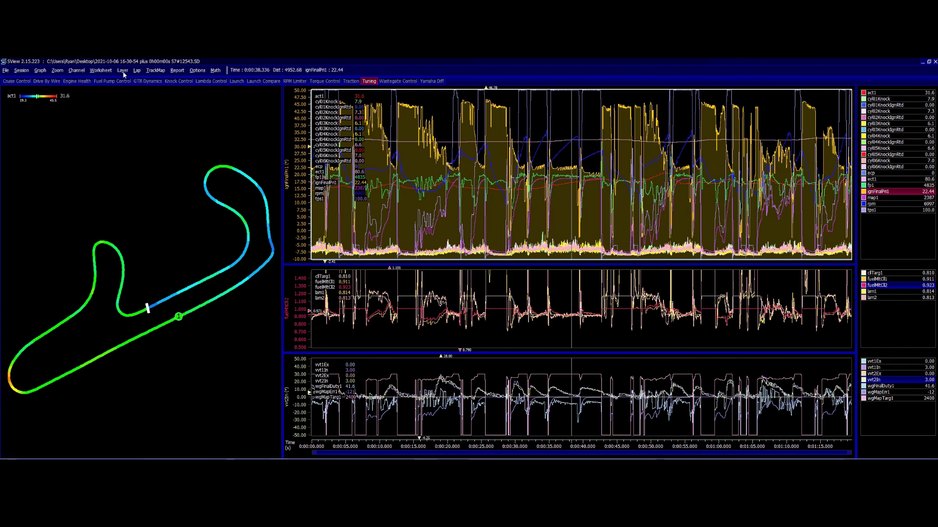
# Recolour the track map by the ect1 channel and bring up the Report list
pyautogui.click(155, 71)
pyautogui.click(183, 138)
pyautogui.write('ect')
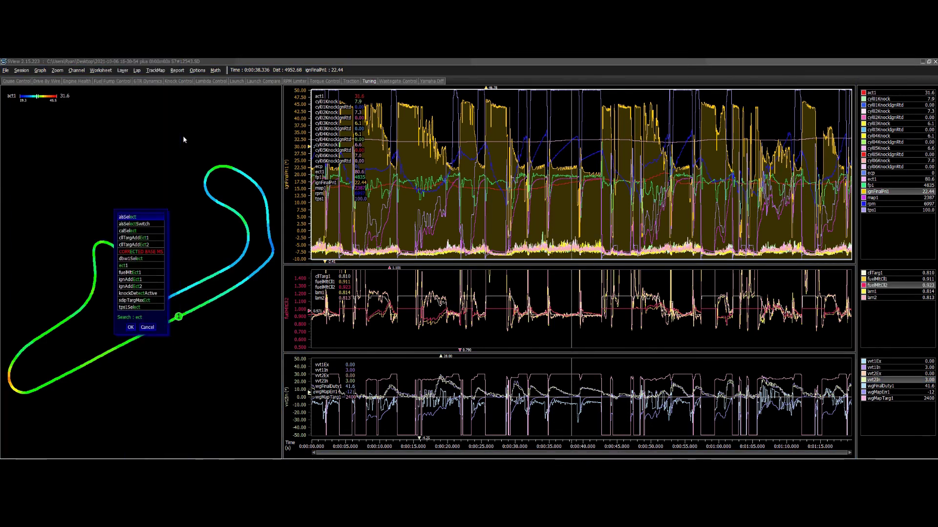
pyautogui.press('Down')
pyautogui.press('Down')
pyautogui.press('Down')
pyautogui.press('Down')
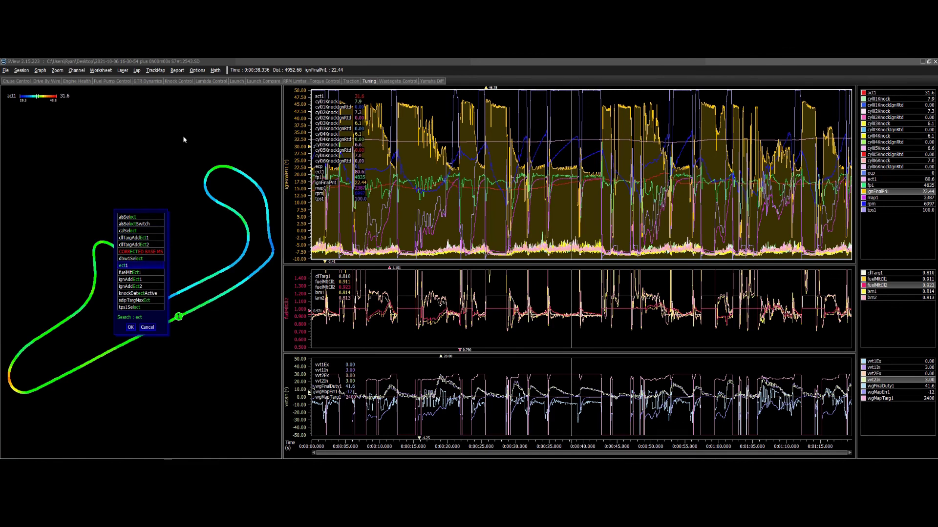
pyautogui.press('Return')
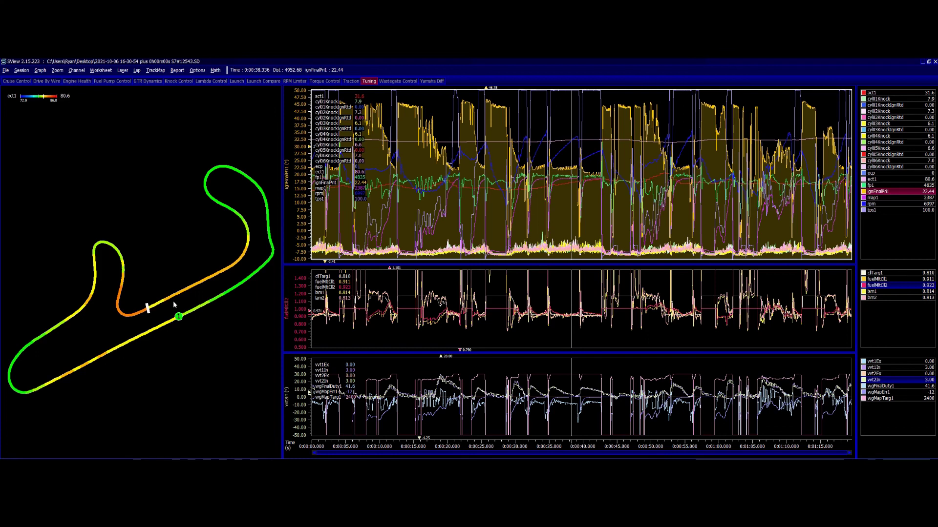
pyautogui.click(181, 73)
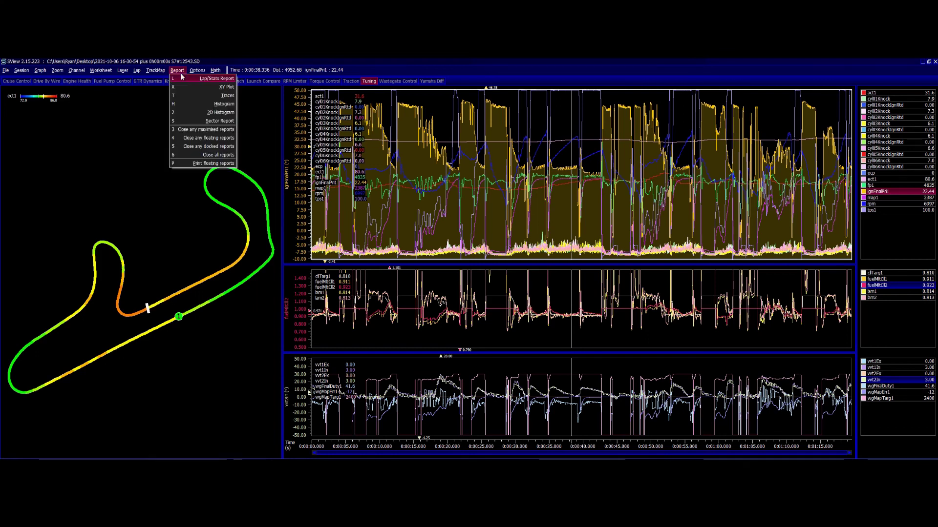